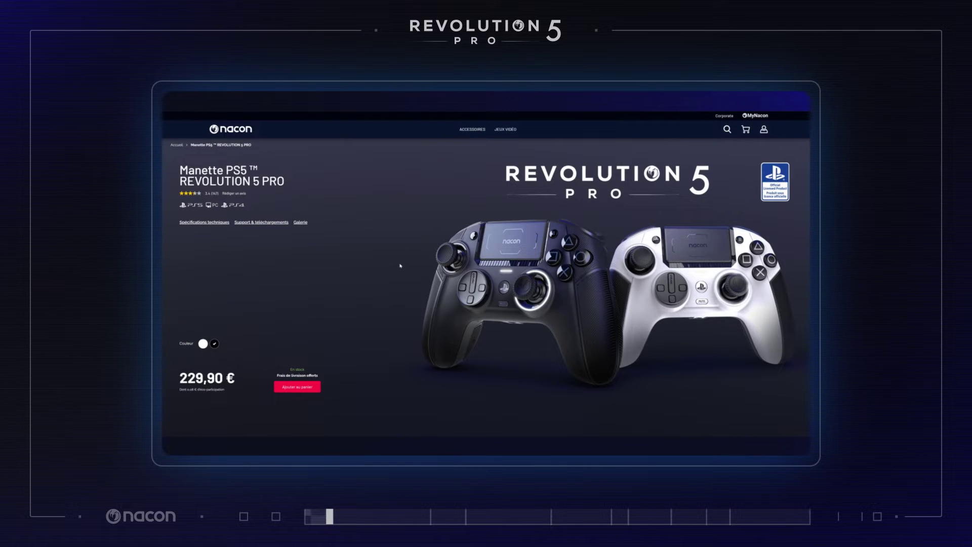
- Open the Support & téléchargements section from the Revolution 5 Pro product page
{"action": "left_click", "coordinate": [276, 224]}
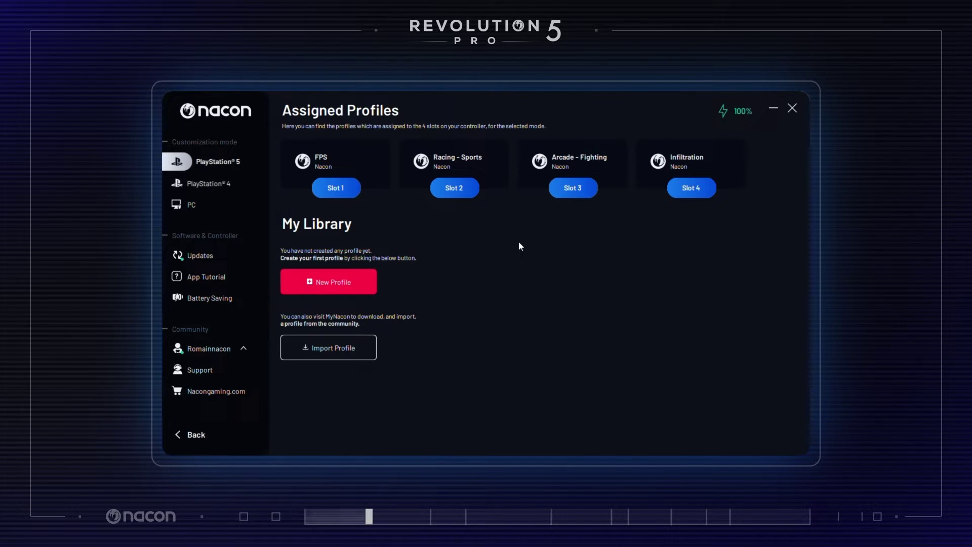
- Create a profile named Robocop with editor Games, assigned to Slot 1
{"action": "left_click", "coordinate": [318, 280]}
{"action": "left_click", "coordinate": [441, 215]}
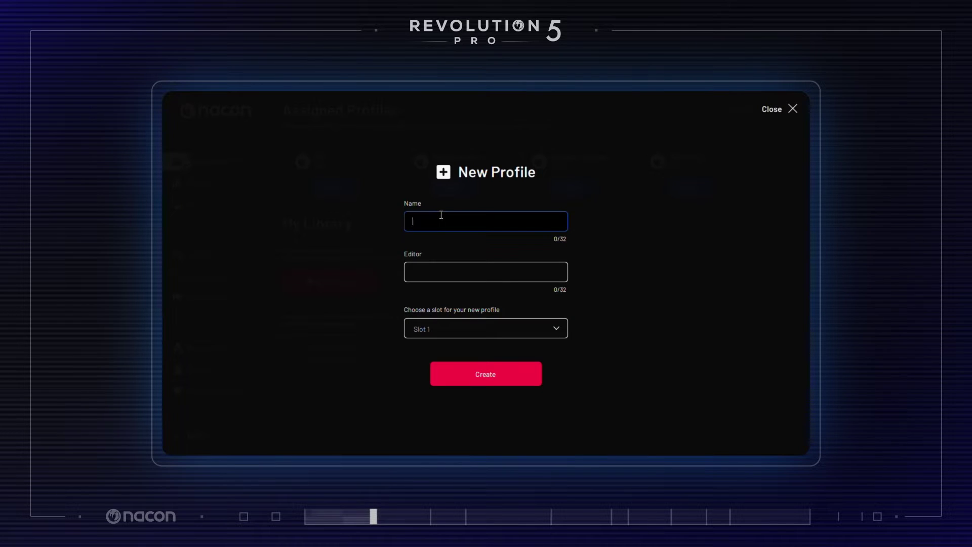
{"action": "key", "text": "Tab"}
{"action": "type", "text": "Games"}
{"action": "left_click", "coordinate": [437, 330]}
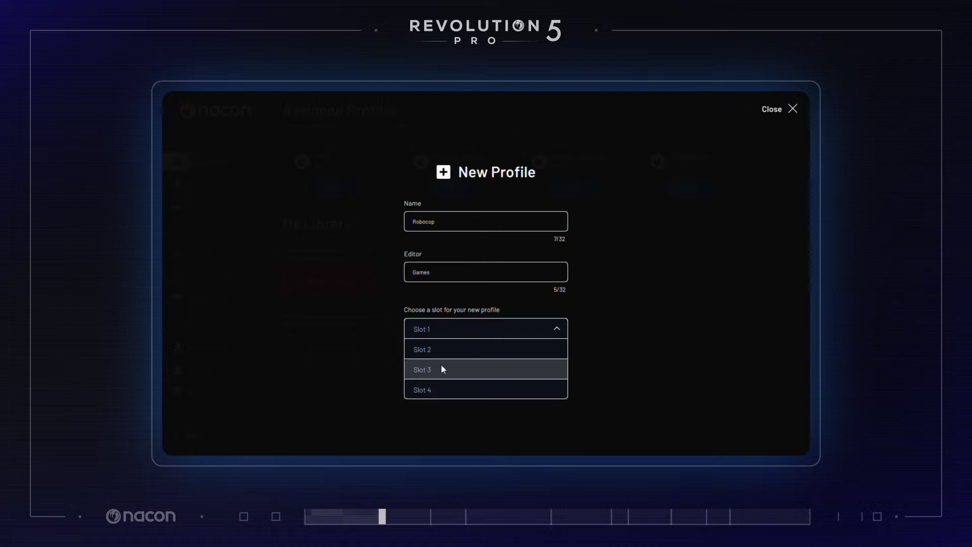
{"action": "left_click", "coordinate": [442, 329]}
{"action": "left_click", "coordinate": [484, 378]}
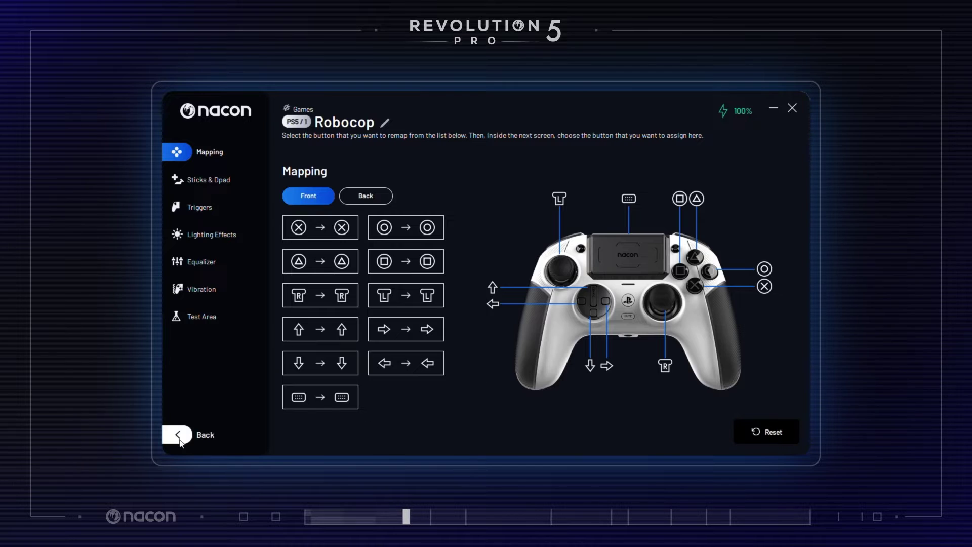
- Return to Assigned Profiles and open the Robocop card in Slot 1
{"action": "left_click", "coordinate": [189, 435]}
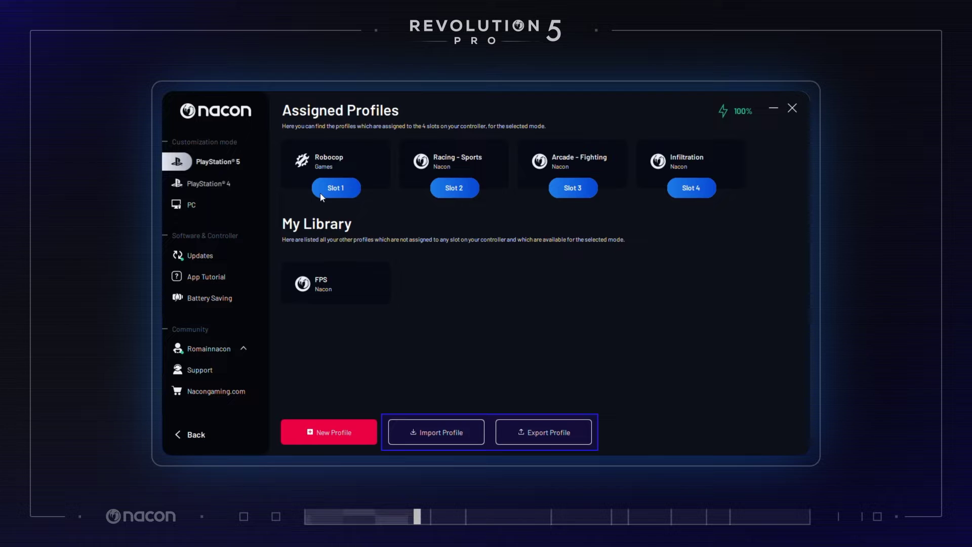
{"action": "left_click", "coordinate": [334, 164]}
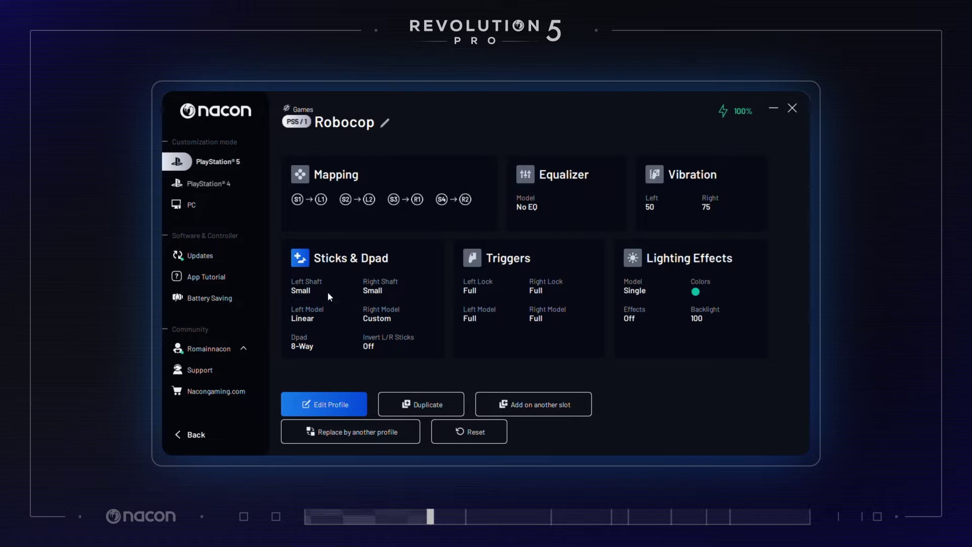
- Map R1 to L2 Trigger and the S3 paddle to R3 Button
{"action": "left_click", "coordinate": [324, 401]}
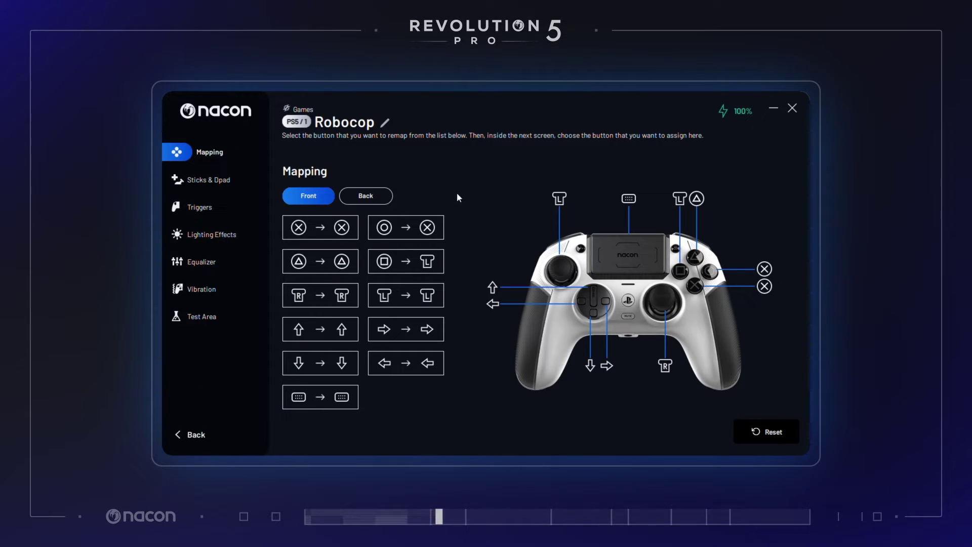
{"action": "left_click", "coordinate": [369, 197]}
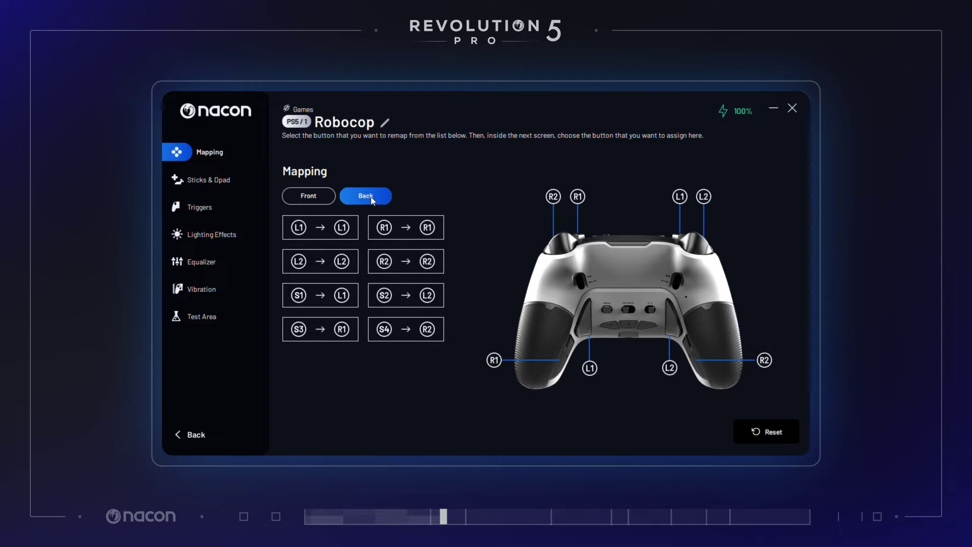
{"action": "left_click", "coordinate": [428, 228]}
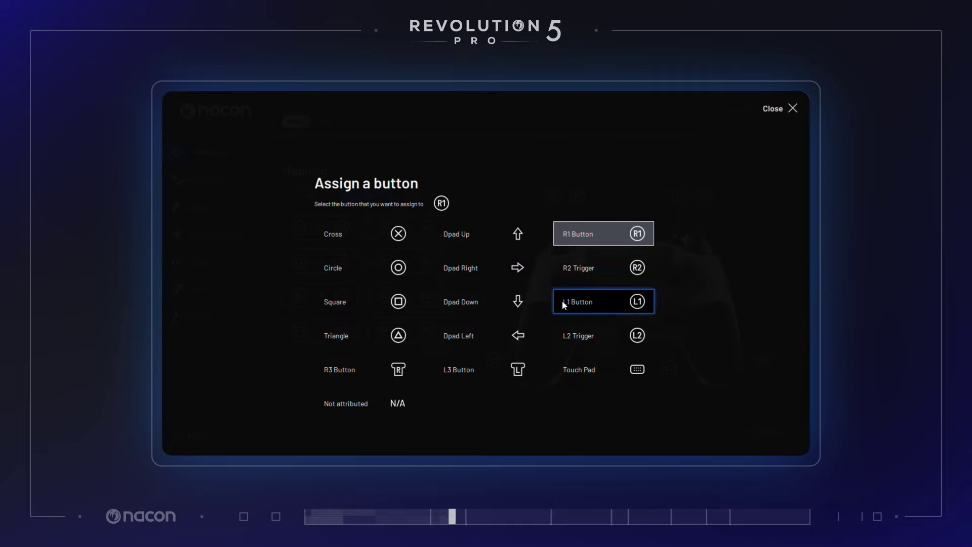
{"action": "left_click", "coordinate": [575, 336]}
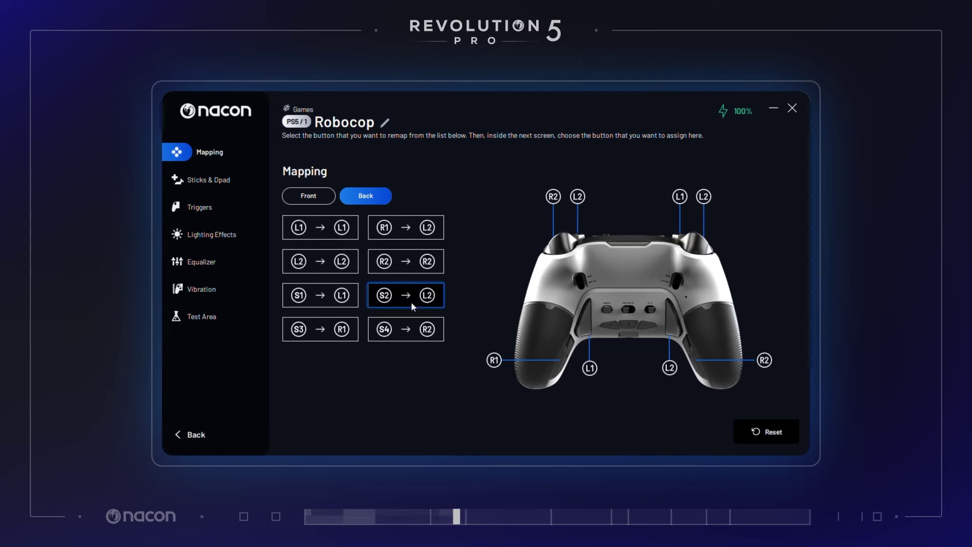
{"action": "left_click", "coordinate": [341, 335]}
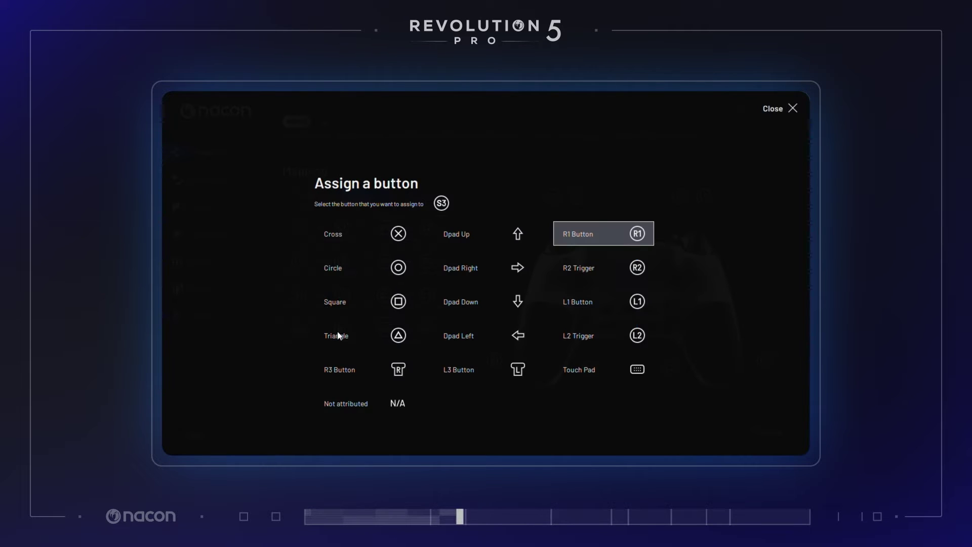
{"action": "left_click", "coordinate": [345, 370]}
- Give the left stick the Large - 30° shaft size
{"action": "left_click", "coordinate": [179, 183]}
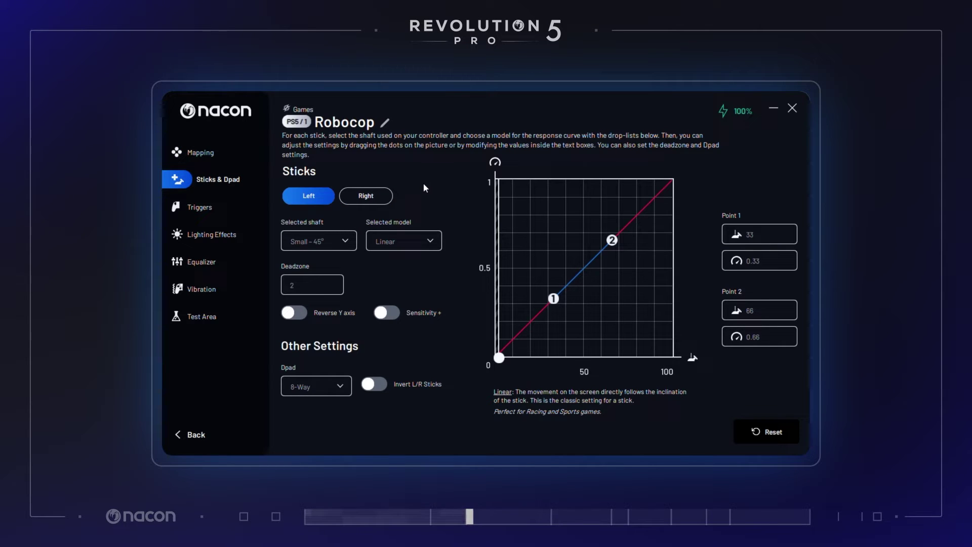
{"action": "left_click", "coordinate": [366, 199]}
{"action": "left_click", "coordinate": [306, 199]}
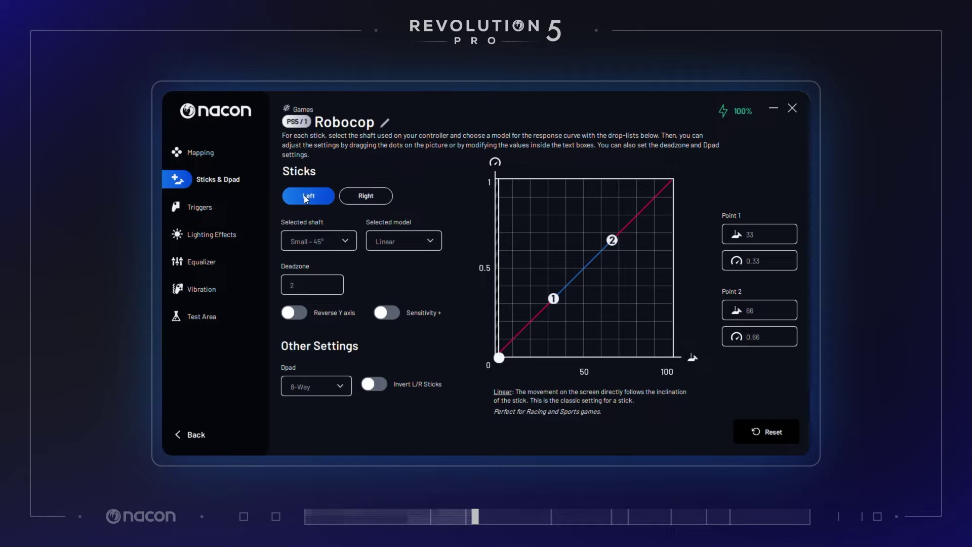
{"action": "left_click", "coordinate": [338, 245]}
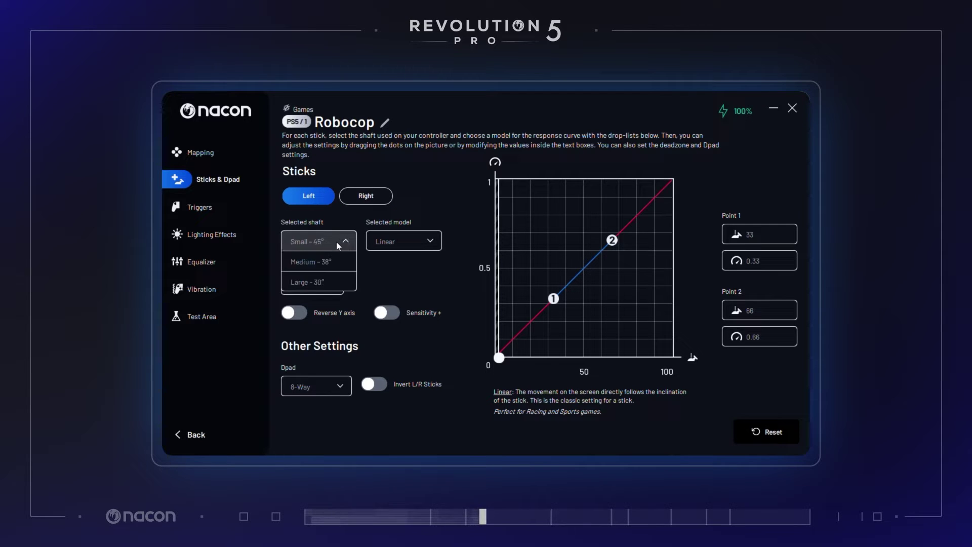
{"action": "left_click", "coordinate": [330, 257]}
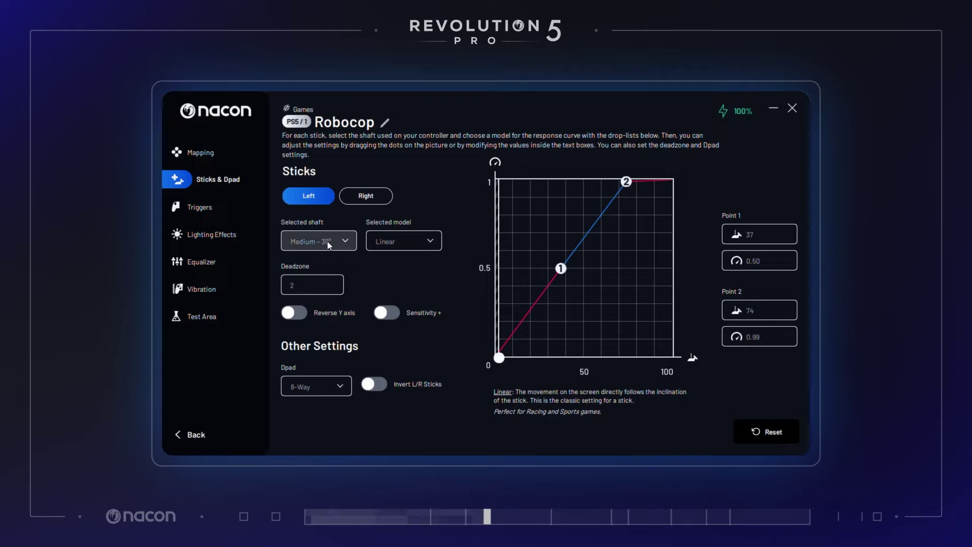
{"action": "left_click", "coordinate": [329, 243]}
{"action": "left_click", "coordinate": [321, 261]}
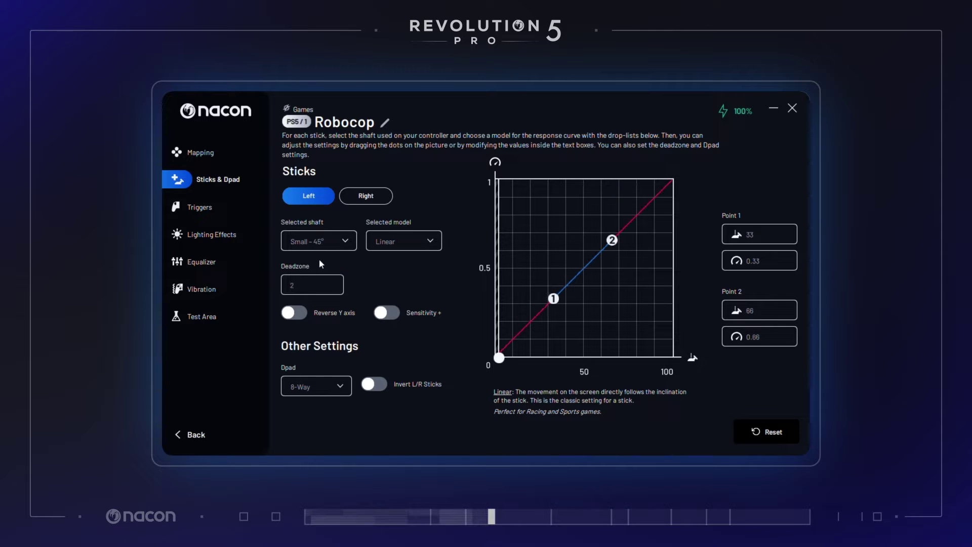
{"action": "left_click", "coordinate": [322, 243]}
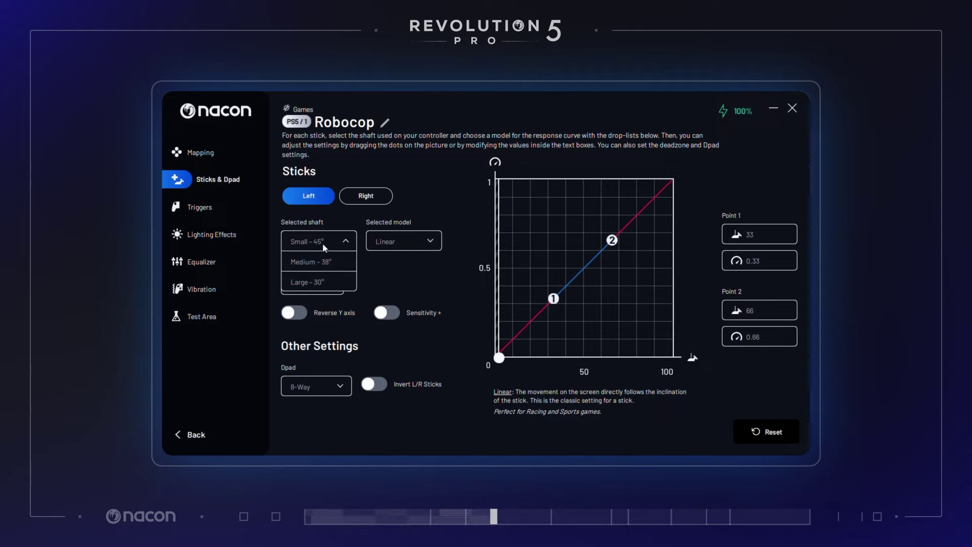
{"action": "left_click", "coordinate": [316, 282]}
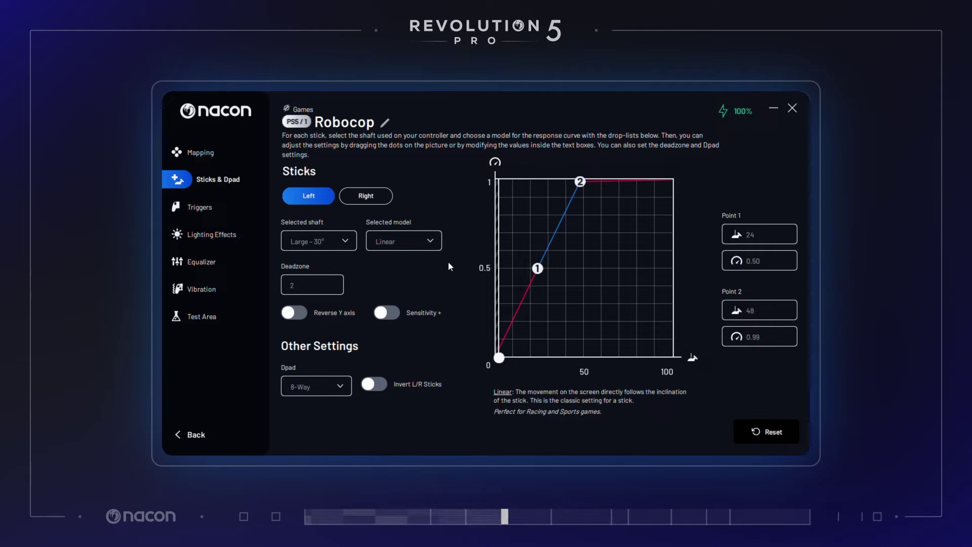
- Set the left stick's response curve to Ultra Reactive
{"action": "left_click", "coordinate": [422, 245]}
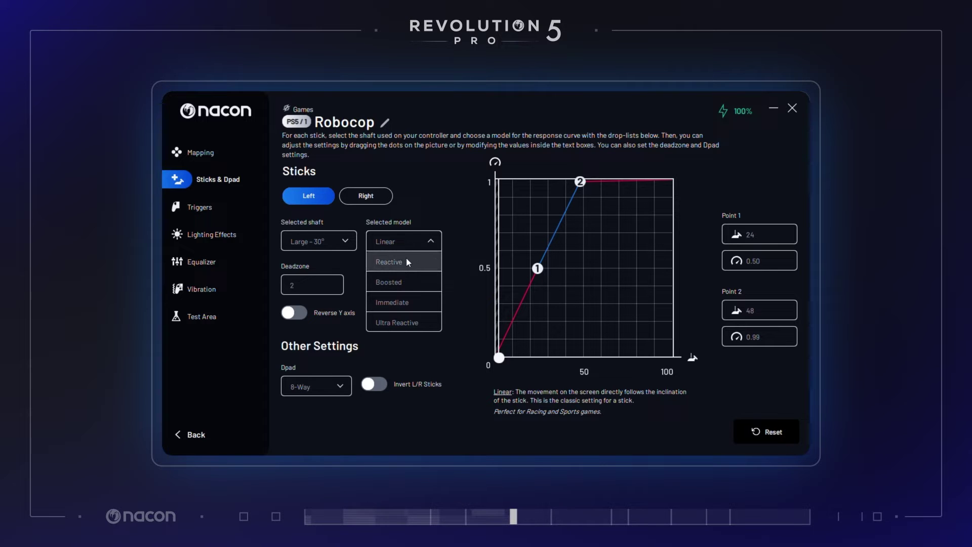
{"action": "left_click", "coordinate": [399, 280]}
{"action": "left_click", "coordinate": [406, 248]}
{"action": "left_click", "coordinate": [396, 300]}
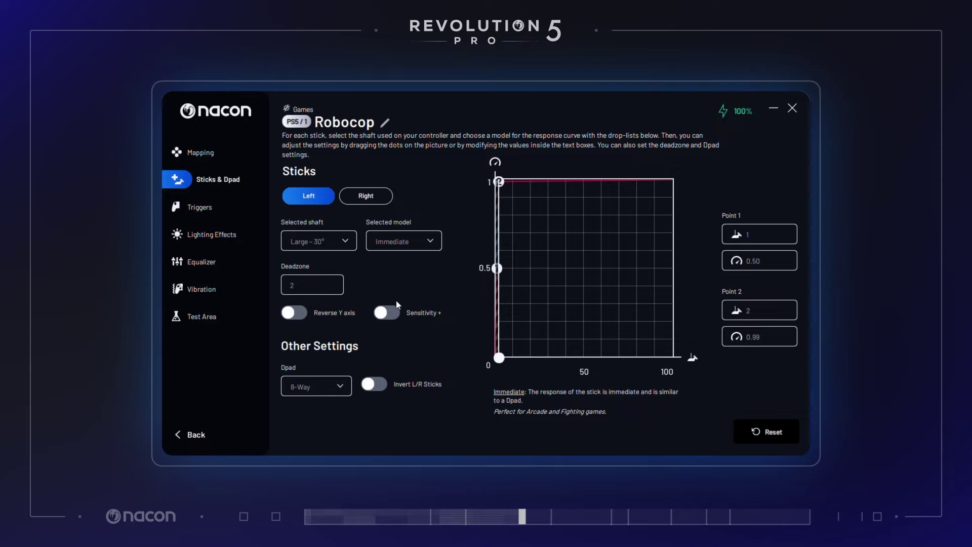
{"action": "left_click", "coordinate": [399, 242]}
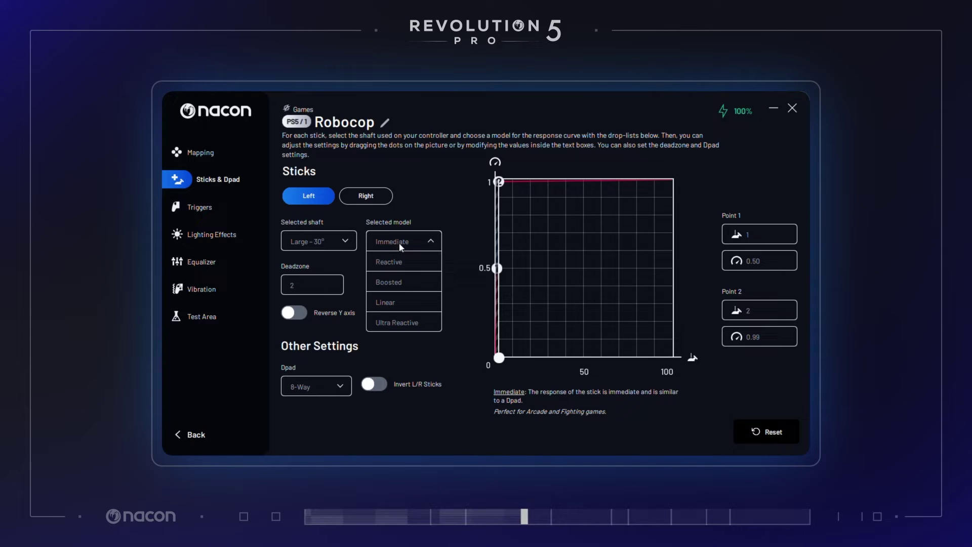
{"action": "left_click", "coordinate": [397, 321]}
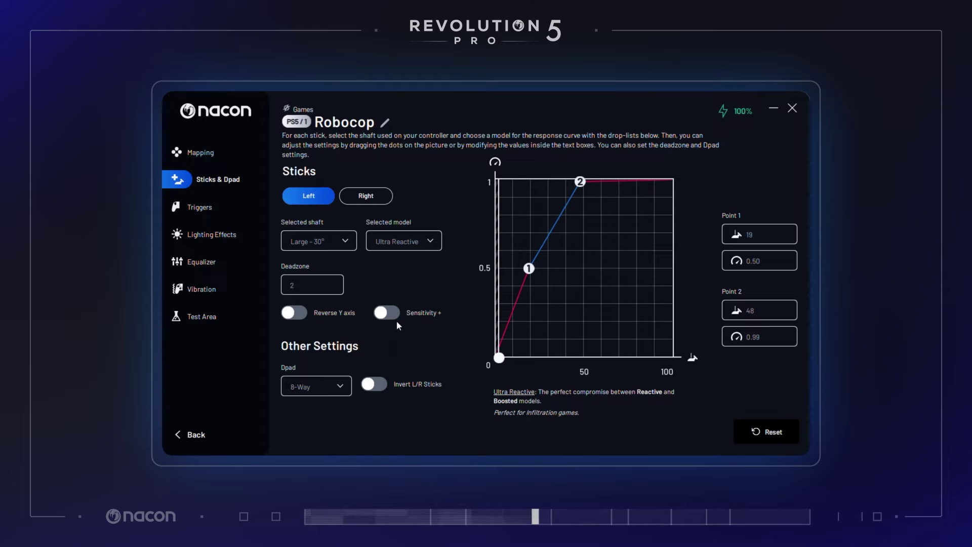
- Check the right stick and keep the Dpad on 8-Way
{"action": "left_click", "coordinate": [324, 387]}
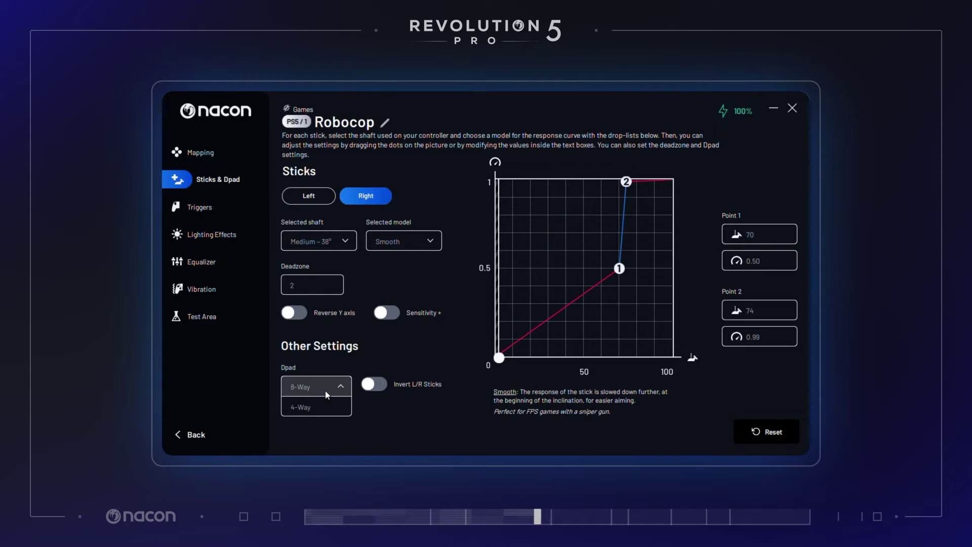
{"action": "left_click", "coordinate": [322, 405]}
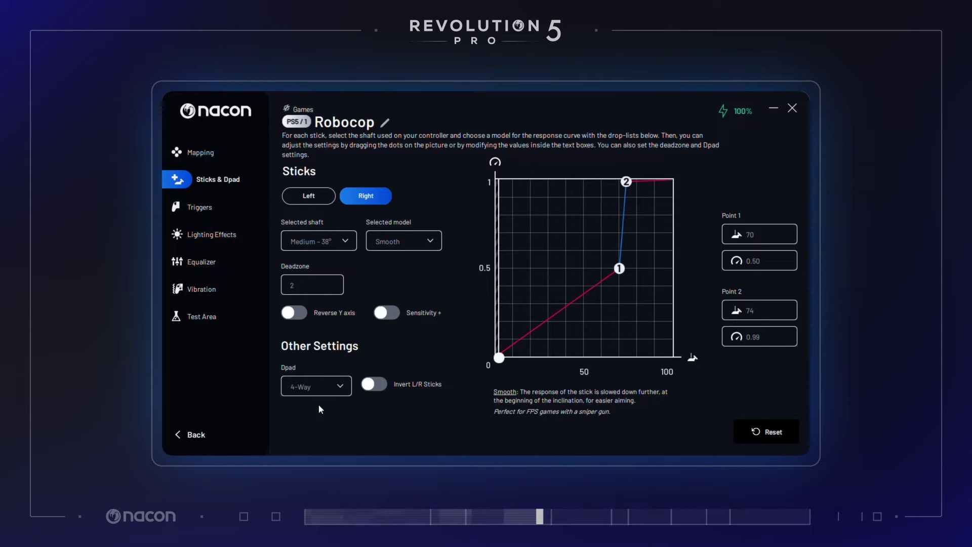
{"action": "left_click", "coordinate": [326, 391]}
{"action": "left_click", "coordinate": [316, 406]}
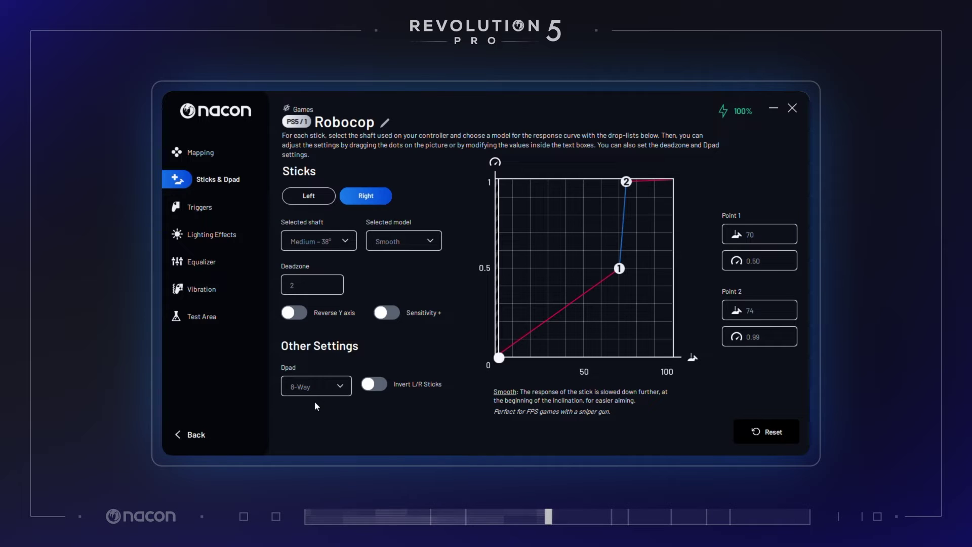
{"action": "left_click", "coordinate": [181, 207]}
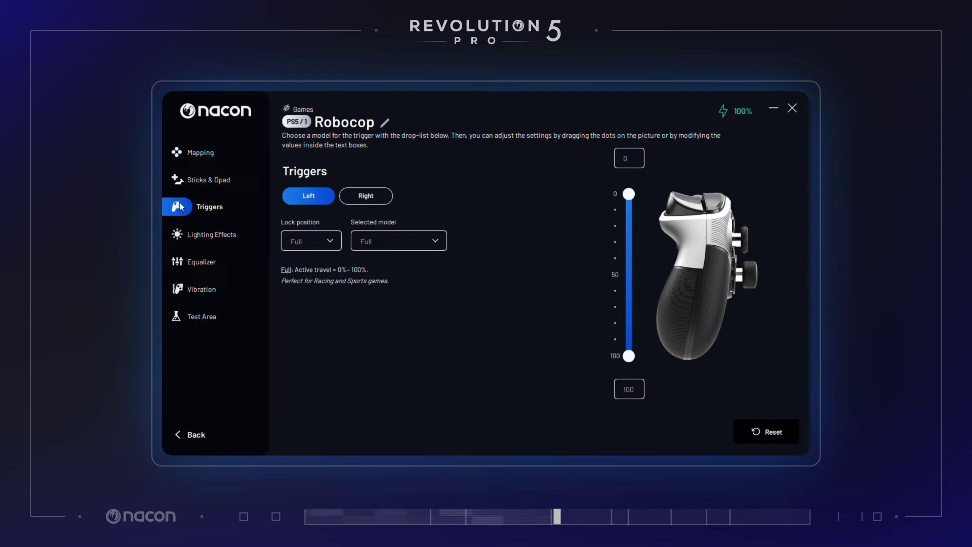
- Lock the right trigger at Half travel
{"action": "left_click", "coordinate": [375, 197]}
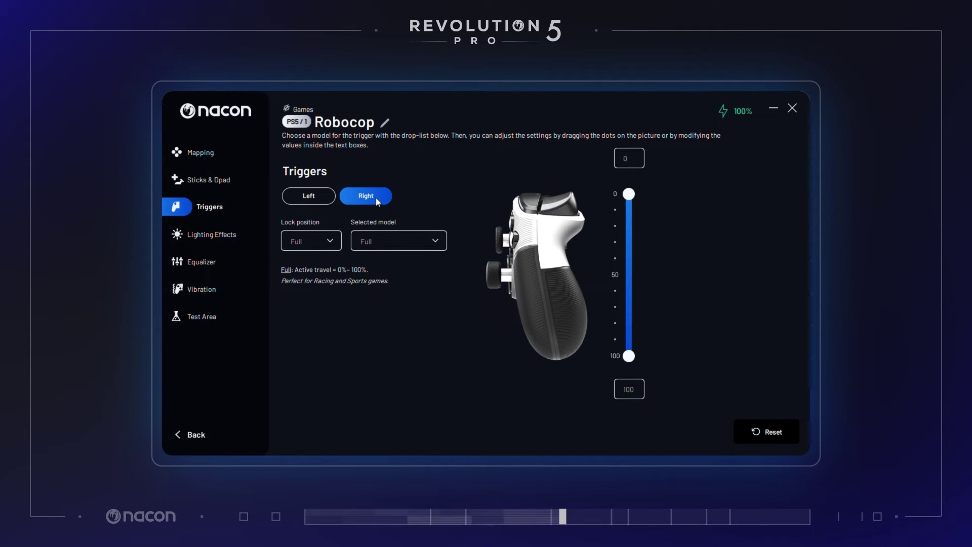
{"action": "left_click", "coordinate": [311, 197]}
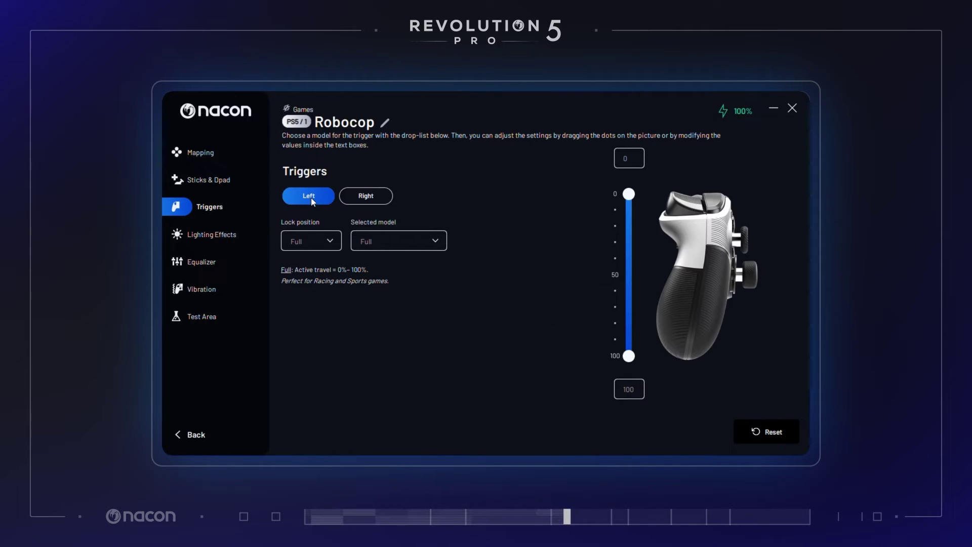
{"action": "left_click", "coordinate": [346, 198]}
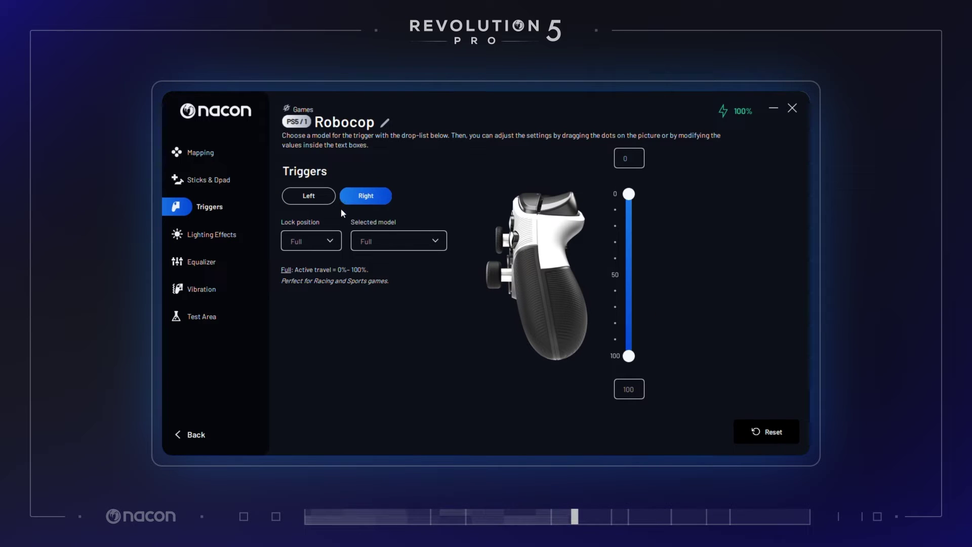
{"action": "left_click", "coordinate": [329, 242]}
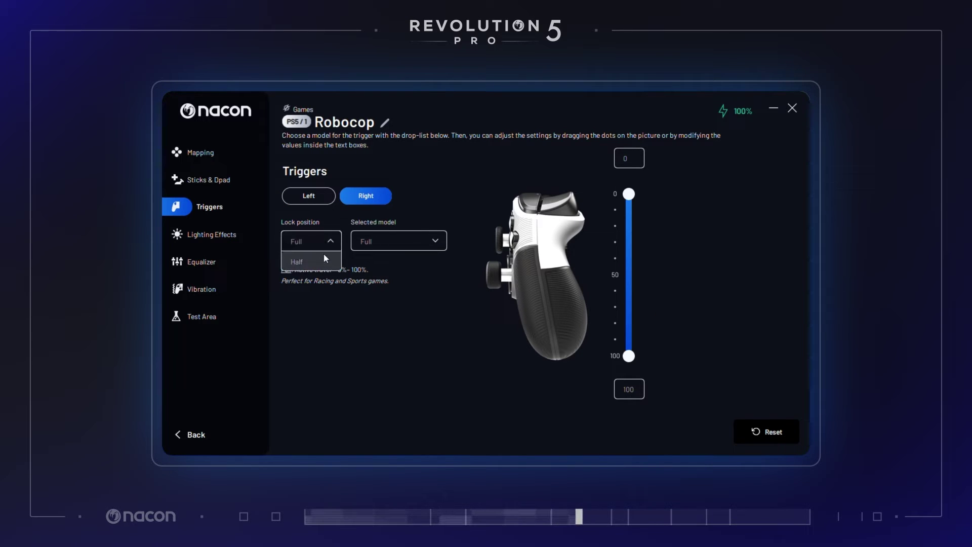
{"action": "left_click", "coordinate": [320, 261]}
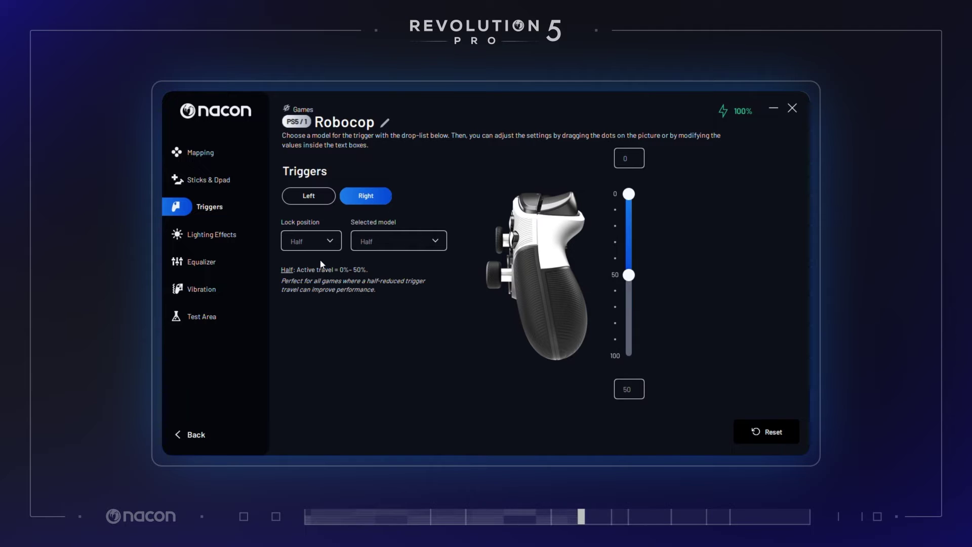
- Set the right trigger's model to Instant
{"action": "left_click", "coordinate": [428, 245]}
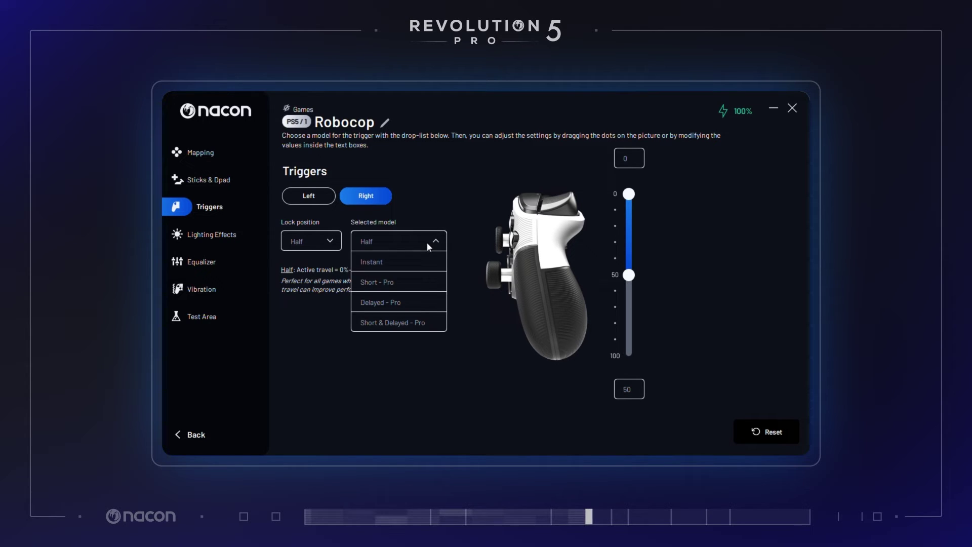
{"action": "left_click", "coordinate": [408, 284]}
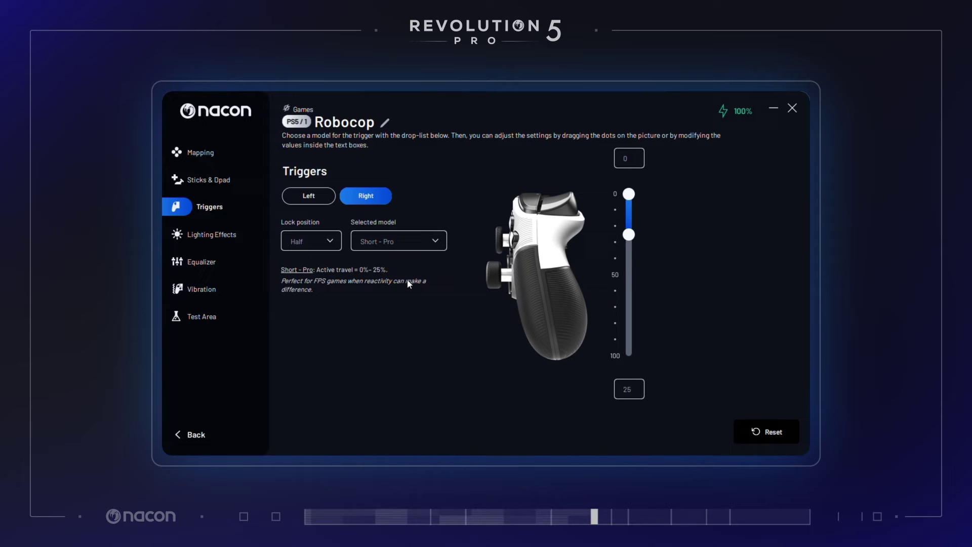
{"action": "left_click", "coordinate": [418, 246]}
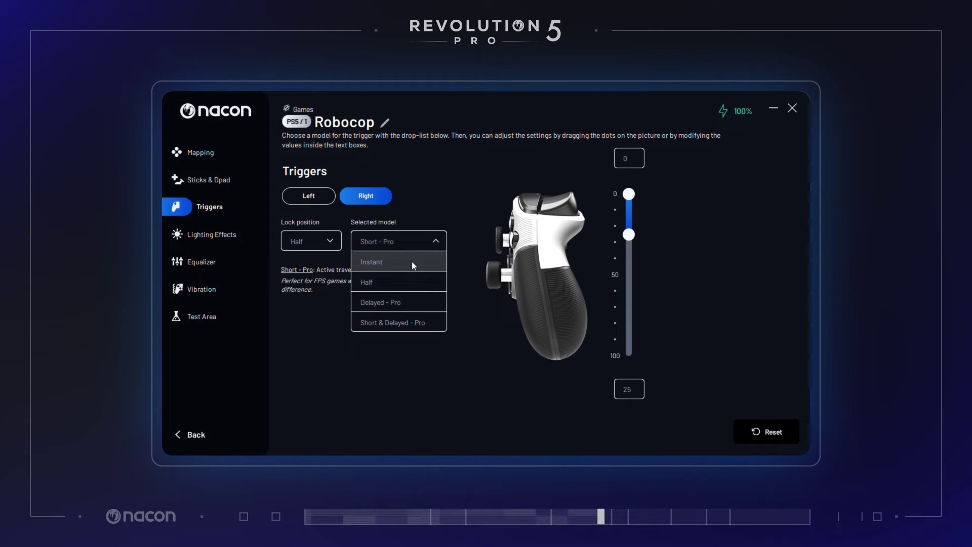
{"action": "left_click", "coordinate": [413, 263]}
{"action": "left_click", "coordinate": [415, 246]}
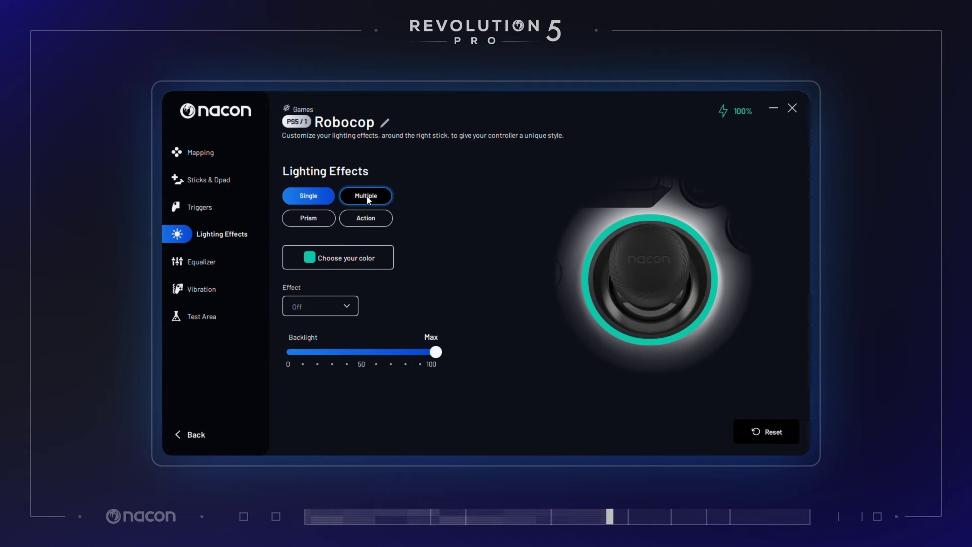
- Preview Multiple, Prism and Action lighting, then settle back on Single colour
{"action": "left_click", "coordinate": [366, 197]}
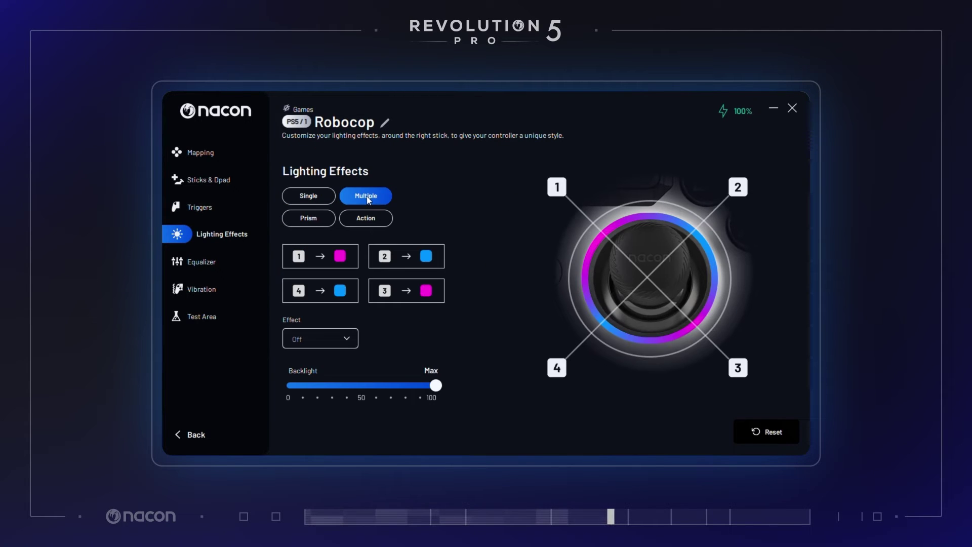
{"action": "left_click", "coordinate": [317, 215]}
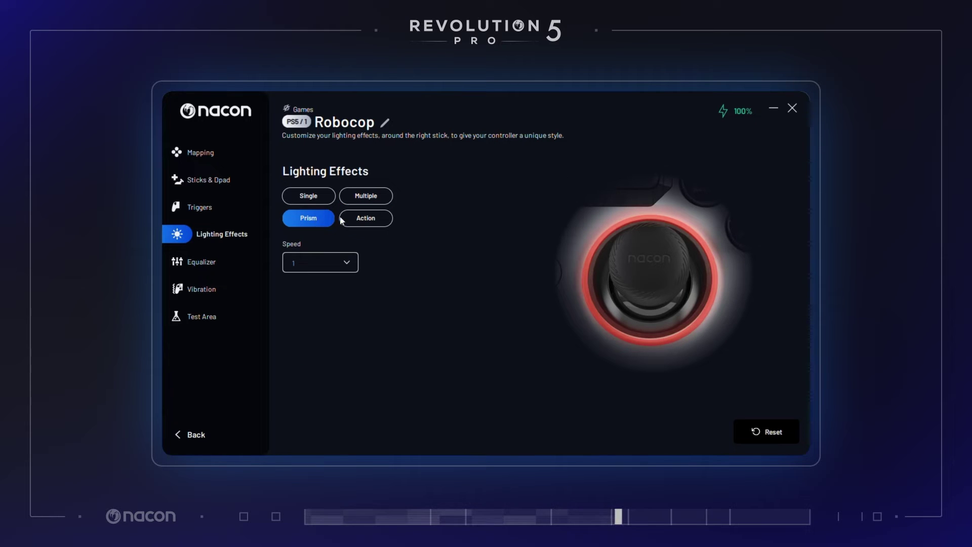
{"action": "left_click", "coordinate": [362, 219]}
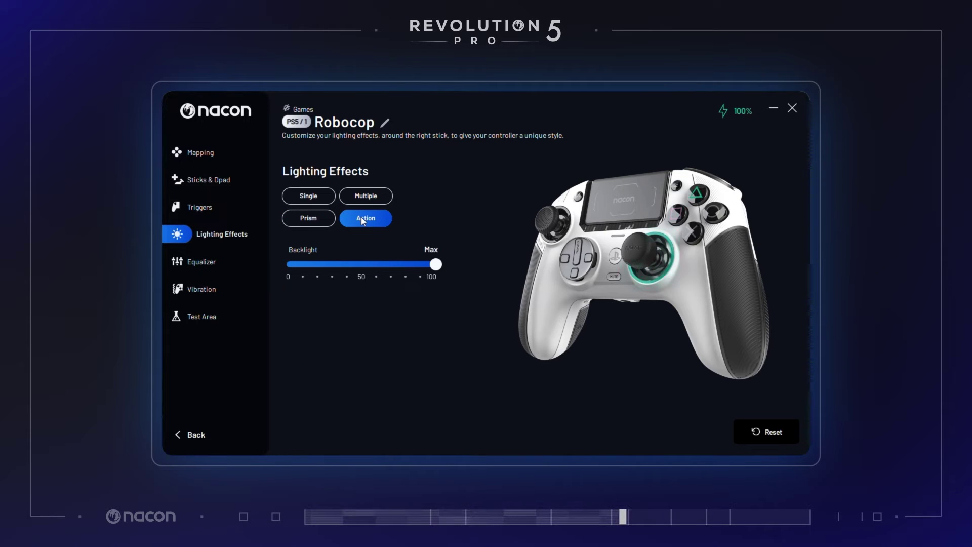
{"action": "left_click", "coordinate": [320, 201]}
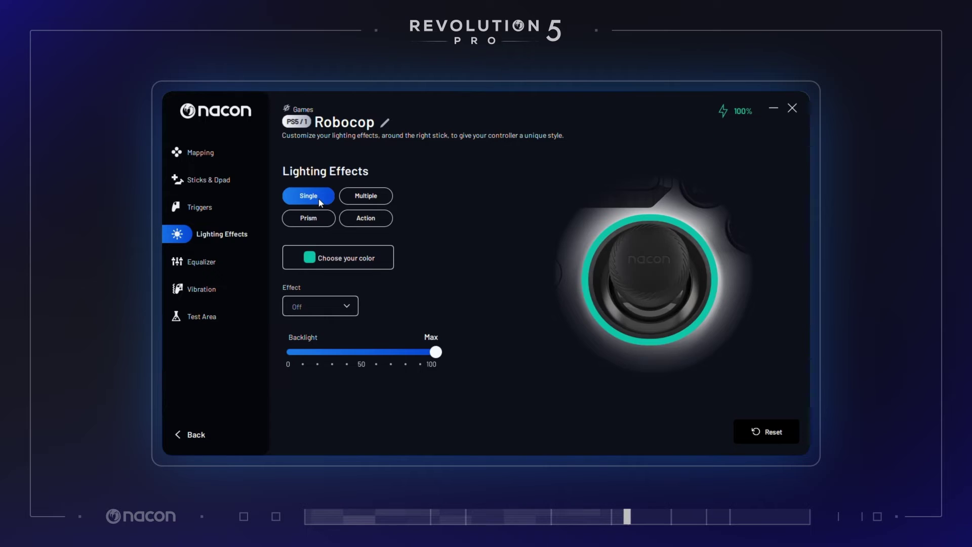
{"action": "left_click", "coordinate": [174, 259]}
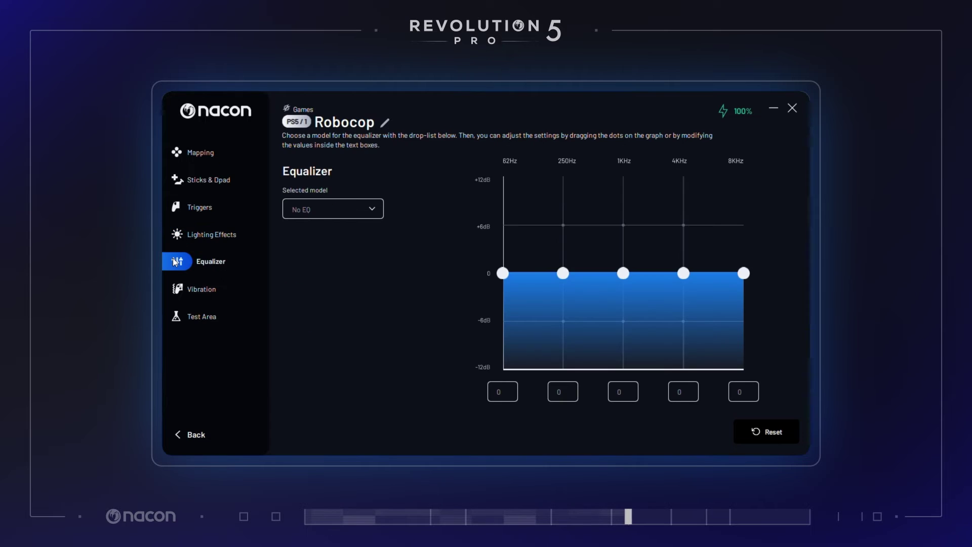
- Choose FPS from the equalizer's Selected model list
{"action": "left_click", "coordinate": [370, 216]}
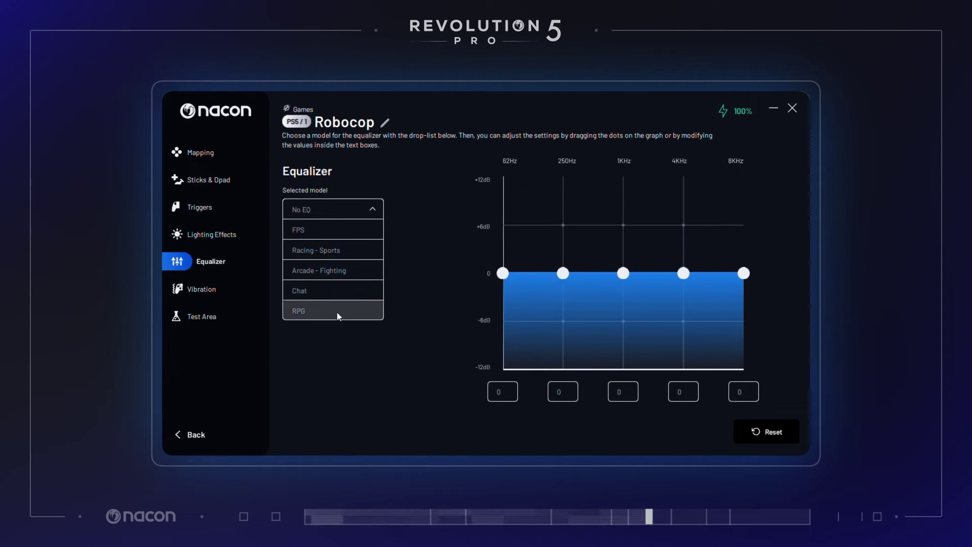
{"action": "left_click", "coordinate": [335, 231]}
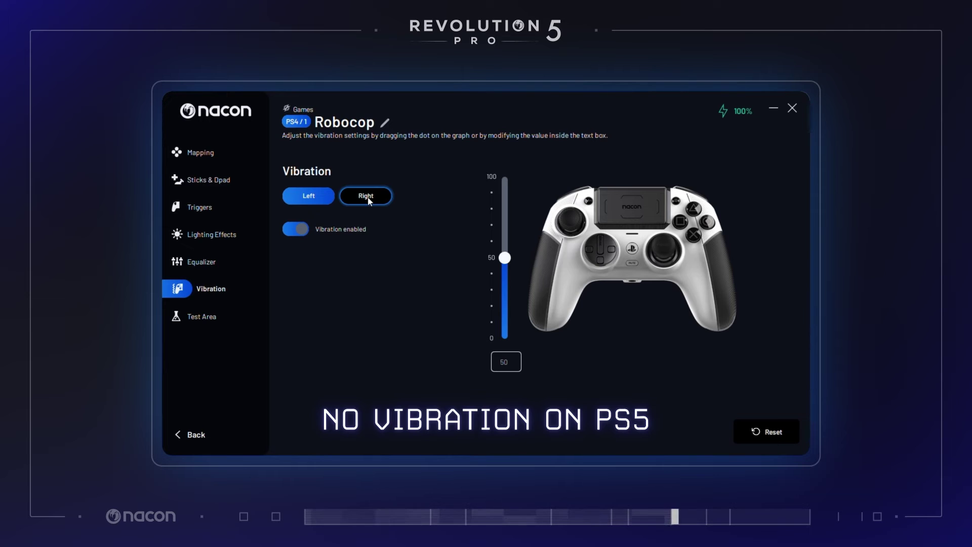
- Switch off the left vibration motor and go back to the profile overview
{"action": "left_click", "coordinate": [328, 201]}
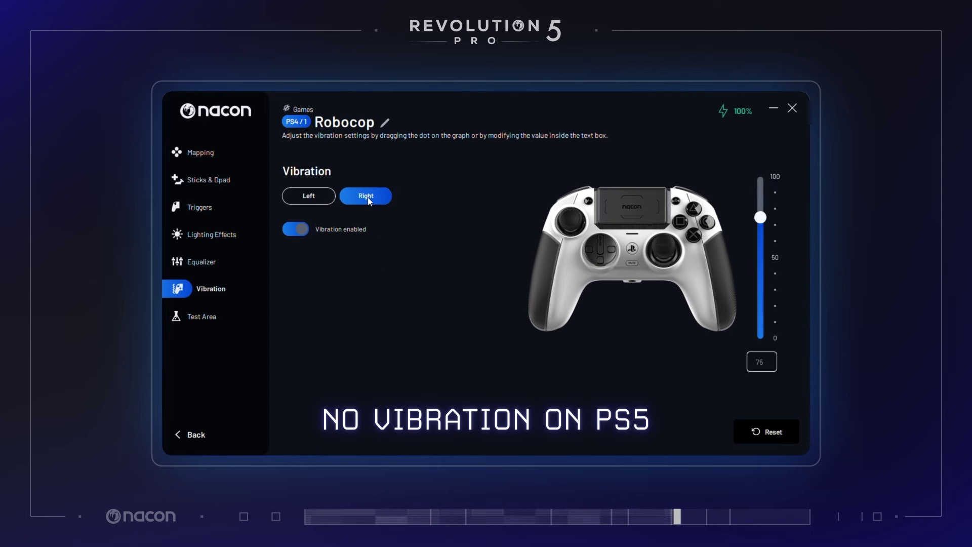
{"action": "left_click", "coordinate": [305, 200]}
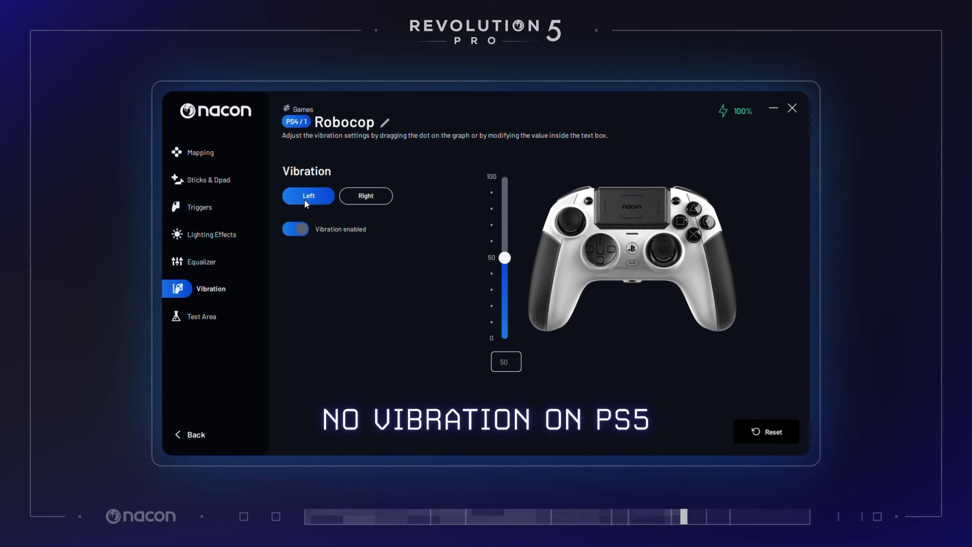
{"action": "left_click_drag", "start_coordinate": [504, 258], "coordinate": [497, 354]}
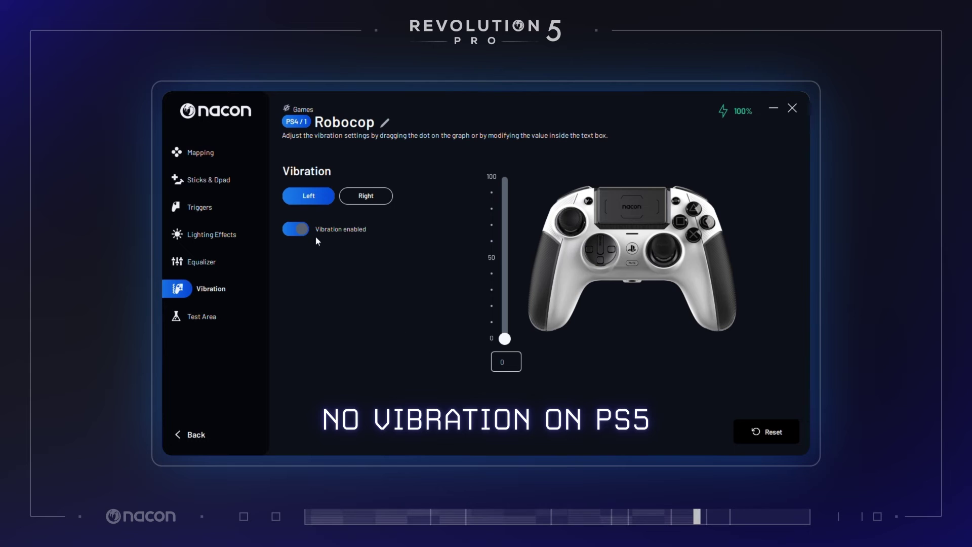
{"action": "left_click", "coordinate": [302, 230]}
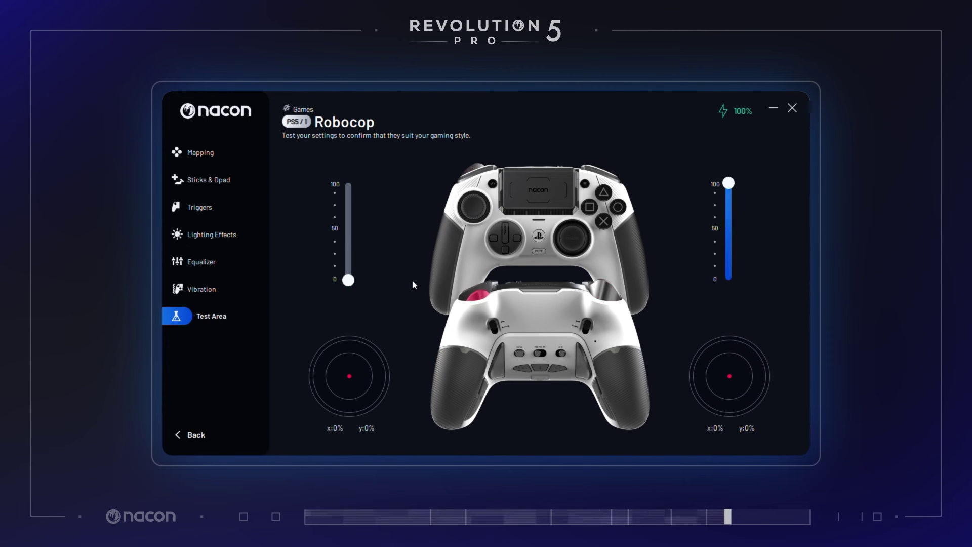
{"action": "left_click", "coordinate": [179, 436]}
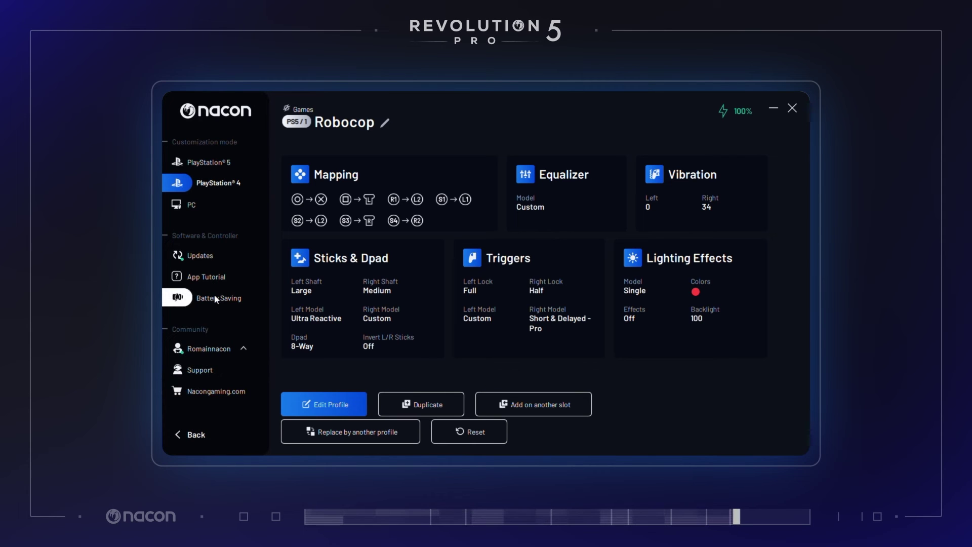
- Turn Battery Saving mode on
{"action": "left_click", "coordinate": [183, 300]}
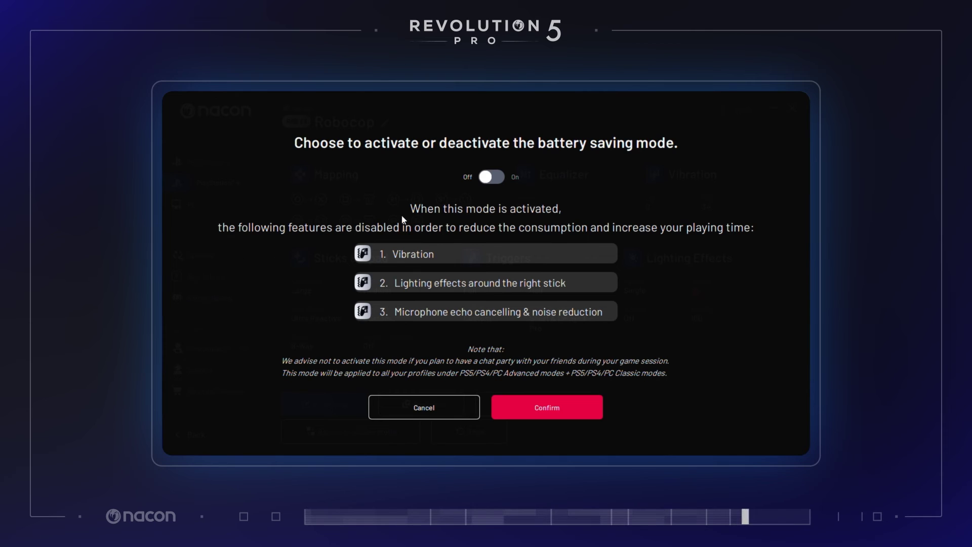
{"action": "left_click", "coordinate": [490, 178]}
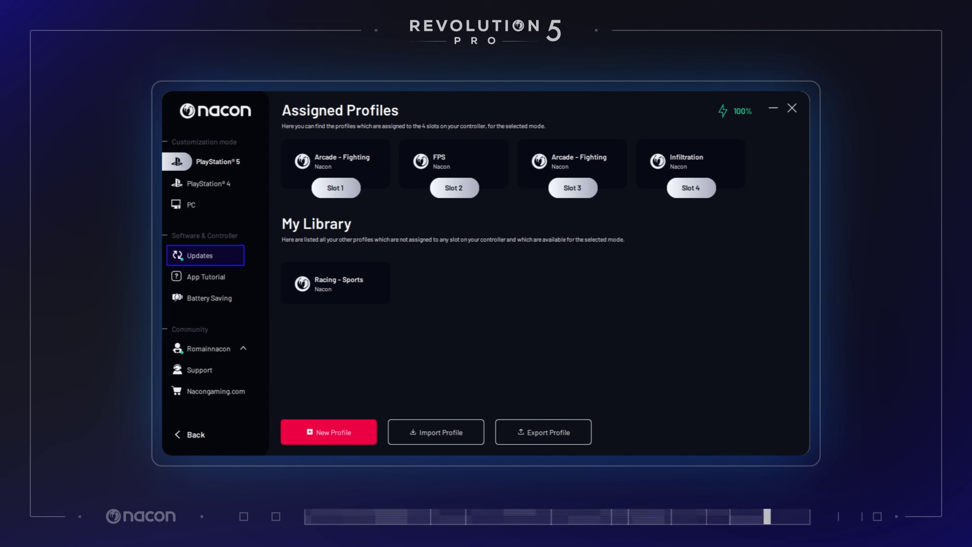
{"action": "left_click", "coordinate": [205, 277]}
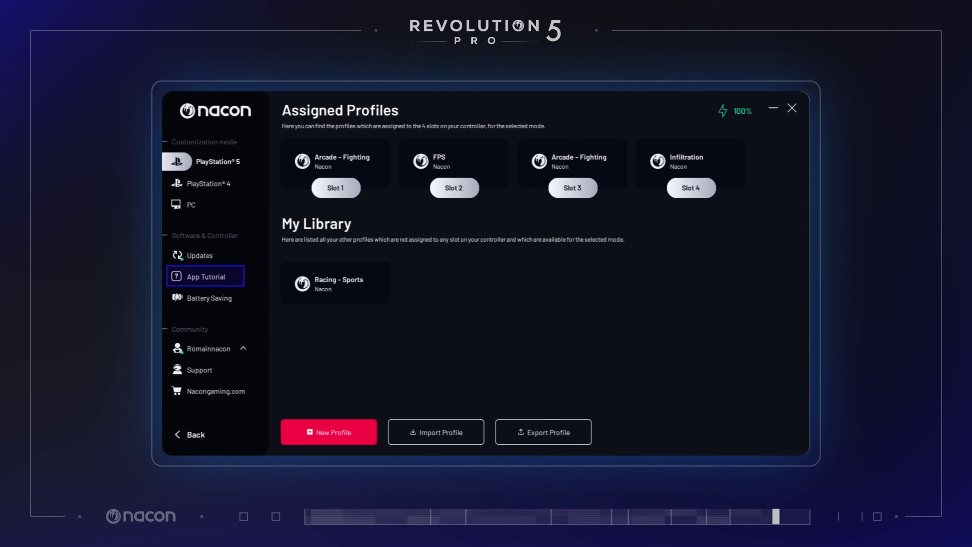
{"action": "key", "text": "Return"}
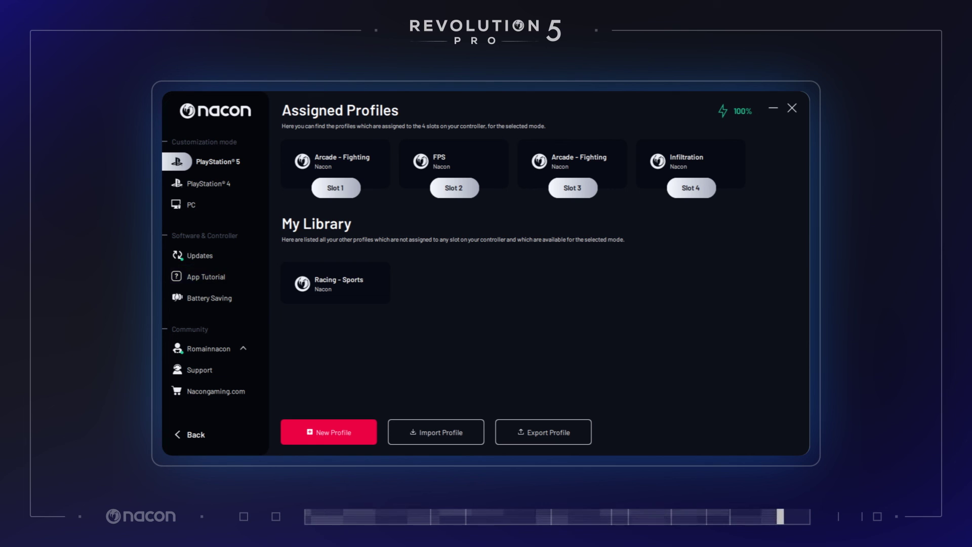